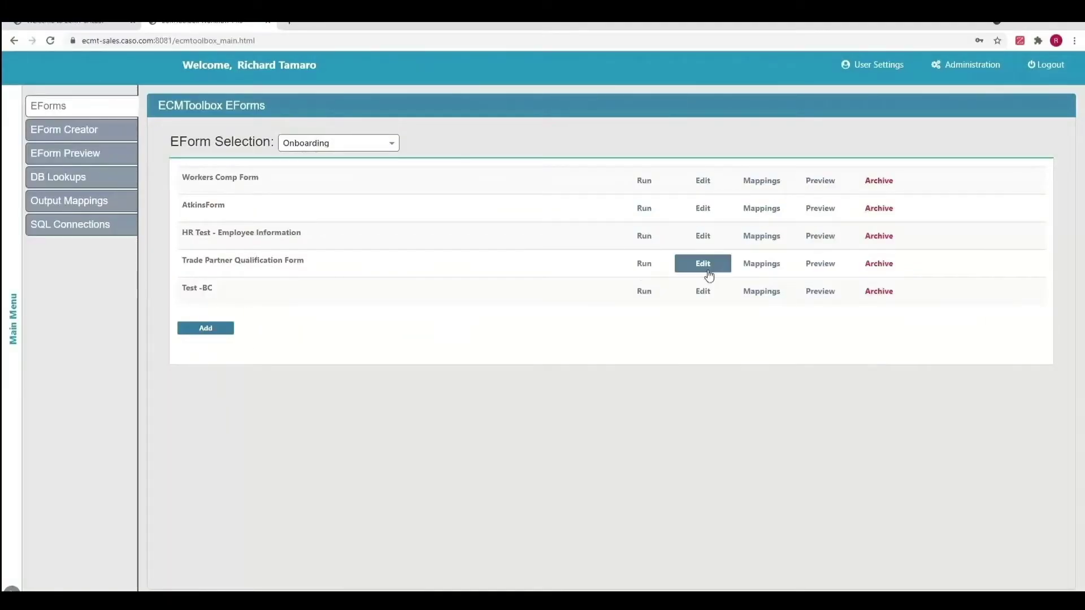
# Run the Trade Partner Qualification Form and move past its cover page to General Information
pyautogui.click(644, 264)
pyautogui.scroll(-2, 525, 256)
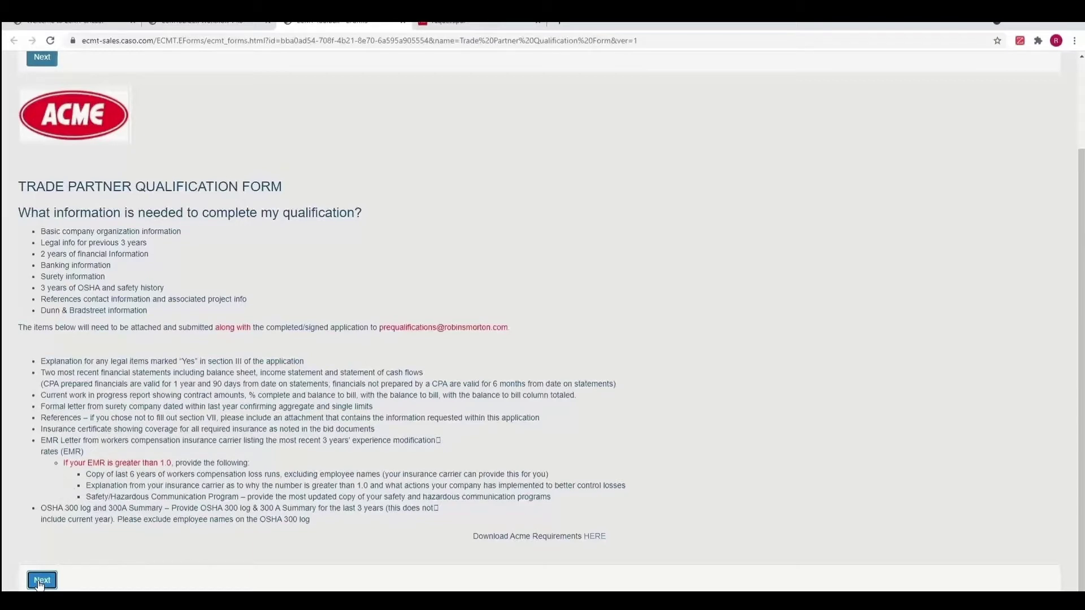
pyautogui.click(41, 580)
# Enter Company Number 1001 to auto-fill the company details, then choose the company's state
pyautogui.click(58, 246)
pyautogui.write('1001')
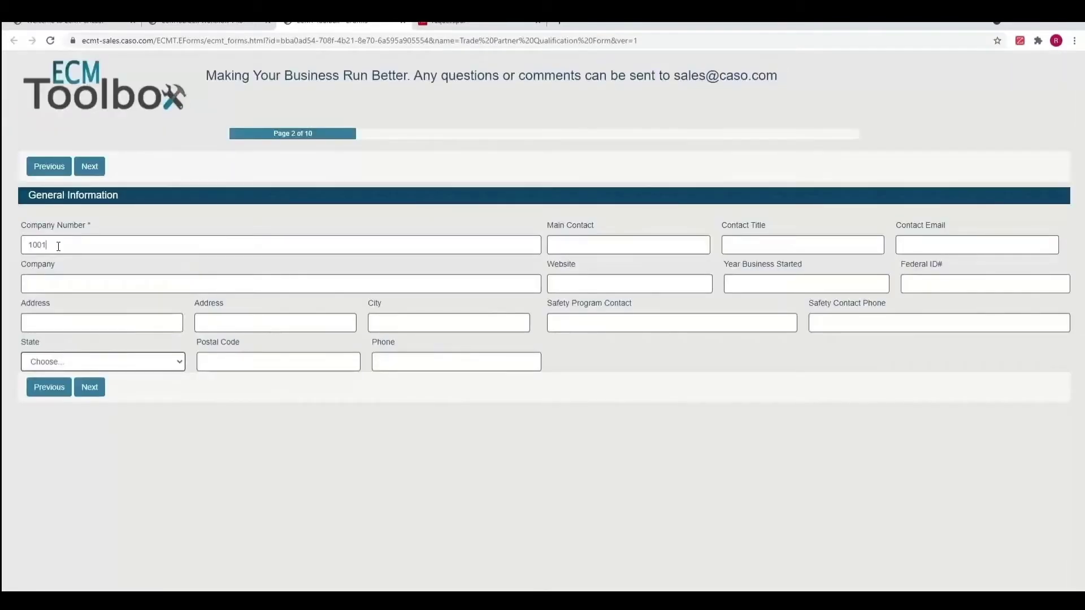
pyautogui.click(225, 281)
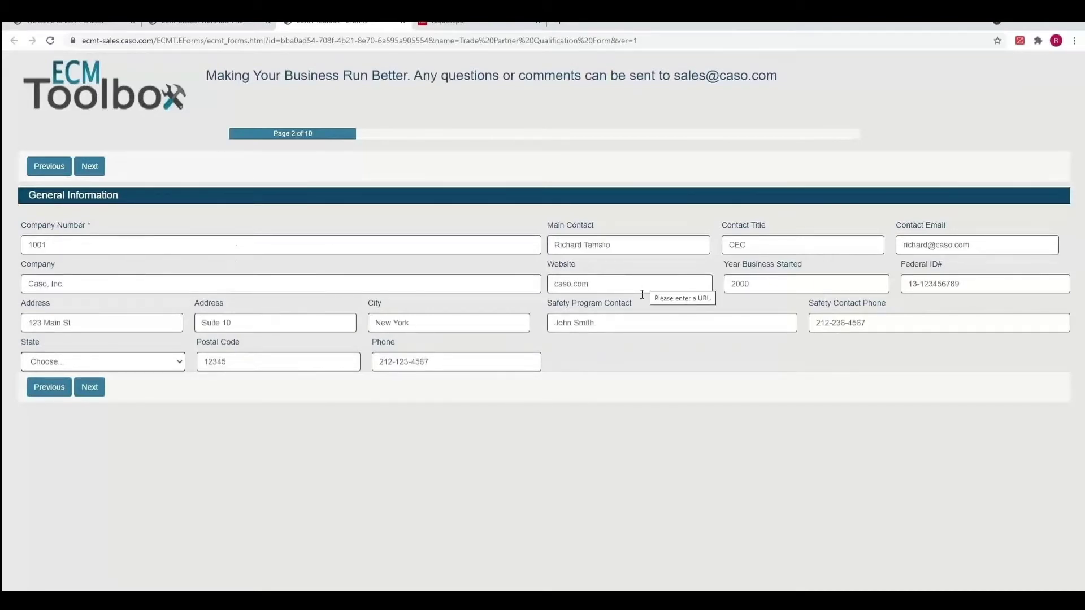
pyautogui.click(177, 364)
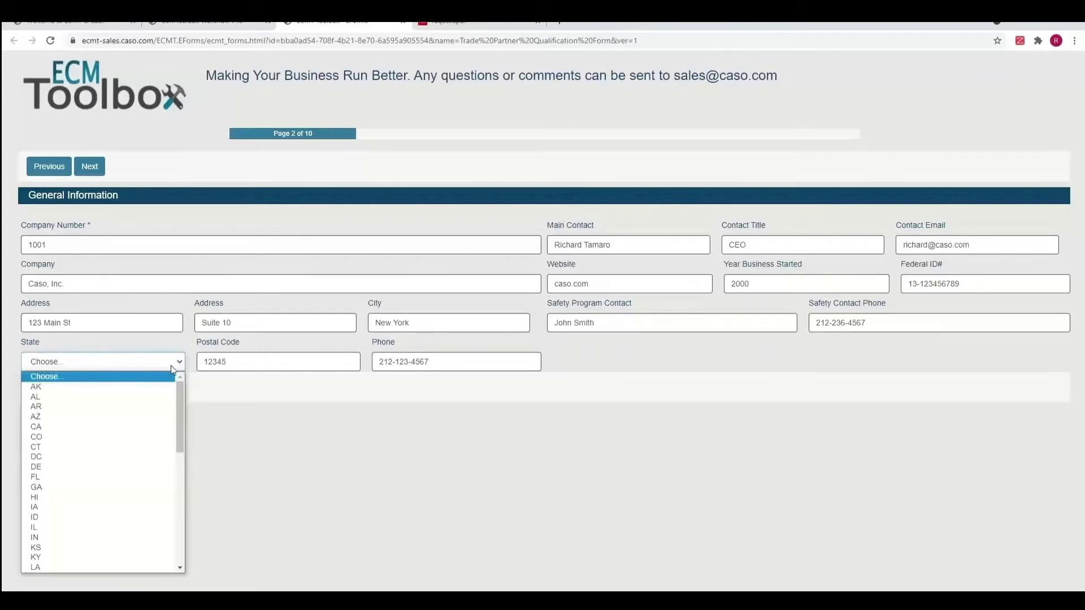
pyautogui.click(113, 483)
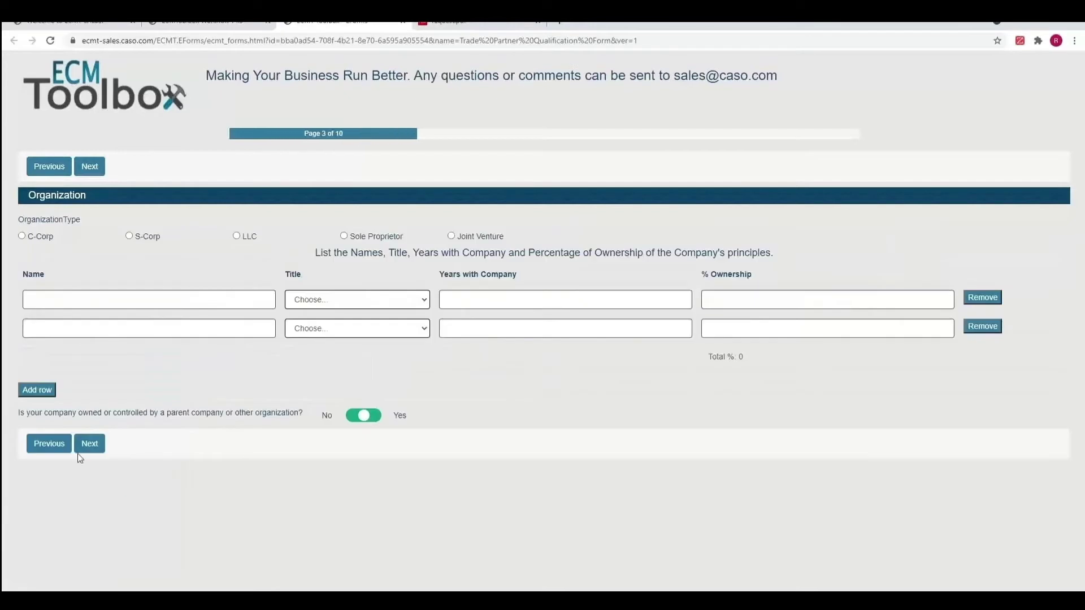
# Mark the organization as S-Corp and add the first principal as President, 8 years, 75% ownership
pyautogui.click(147, 237)
pyautogui.click(80, 299)
pyautogui.press('Tab')
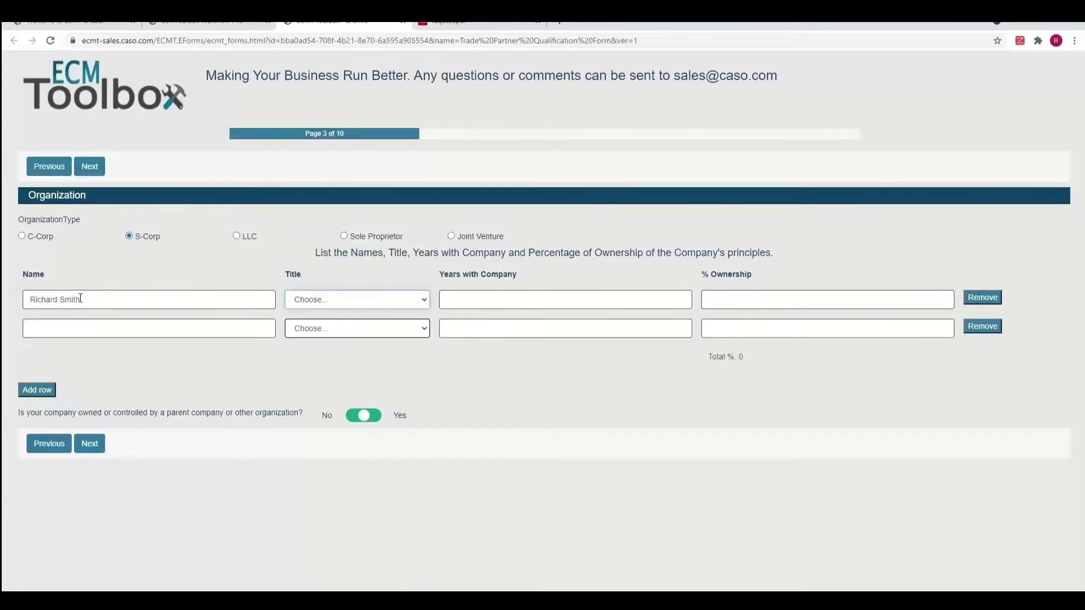
pyautogui.press('p')
pyautogui.press('Tab')
pyautogui.write('8')
pyautogui.press('Tab')
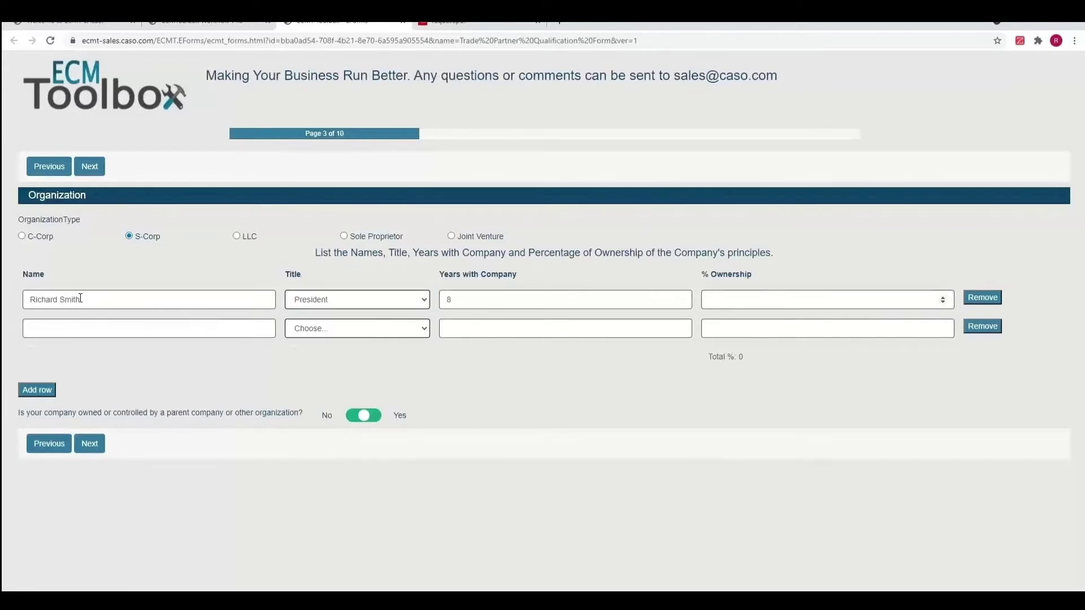
pyautogui.write('75')
# Add the second principal as CEO, 6 years, 25% ownership, and answer No to parent-company ownership
pyautogui.press('Tab')
pyautogui.press('Tab')
pyautogui.press('Tab')
pyautogui.press('Down')
pyautogui.press('Down')
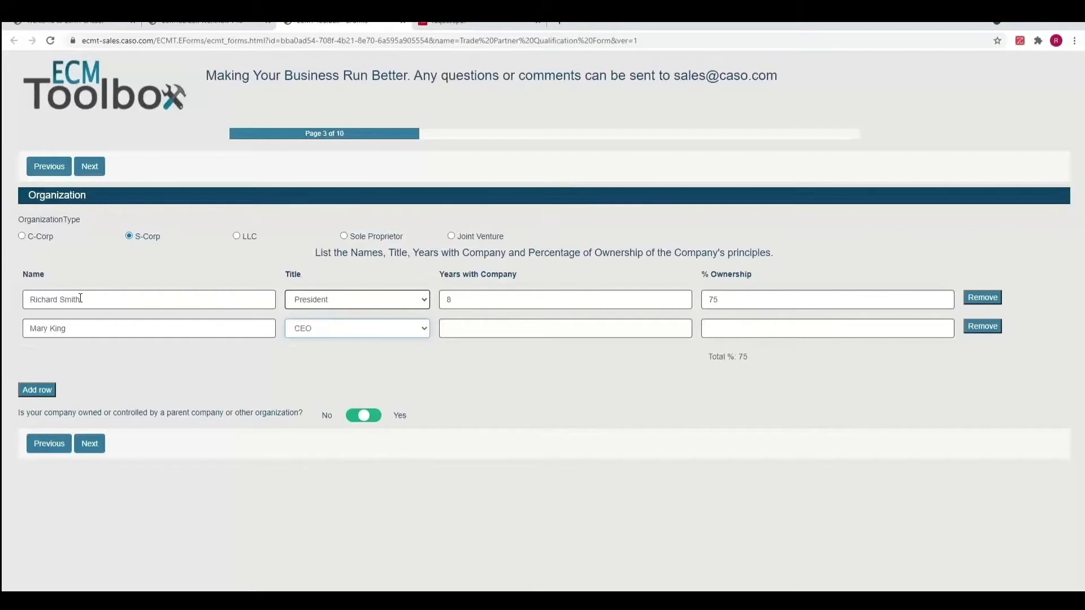
pyautogui.press('Tab')
pyautogui.write('6')
pyautogui.press('Tab')
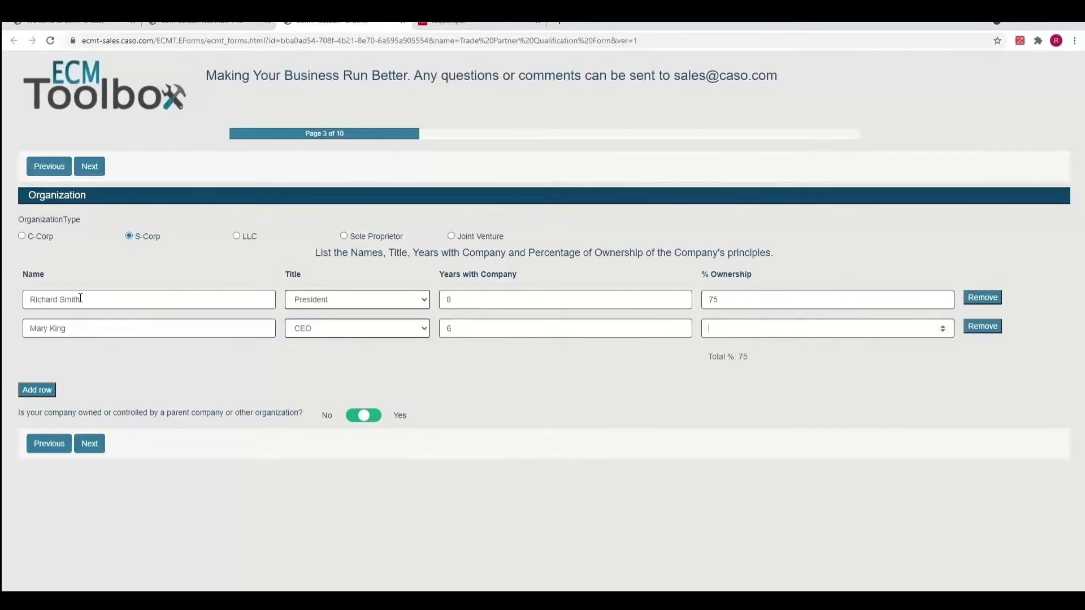
pyautogui.write('25')
pyautogui.press('Tab')
pyautogui.click(754, 360)
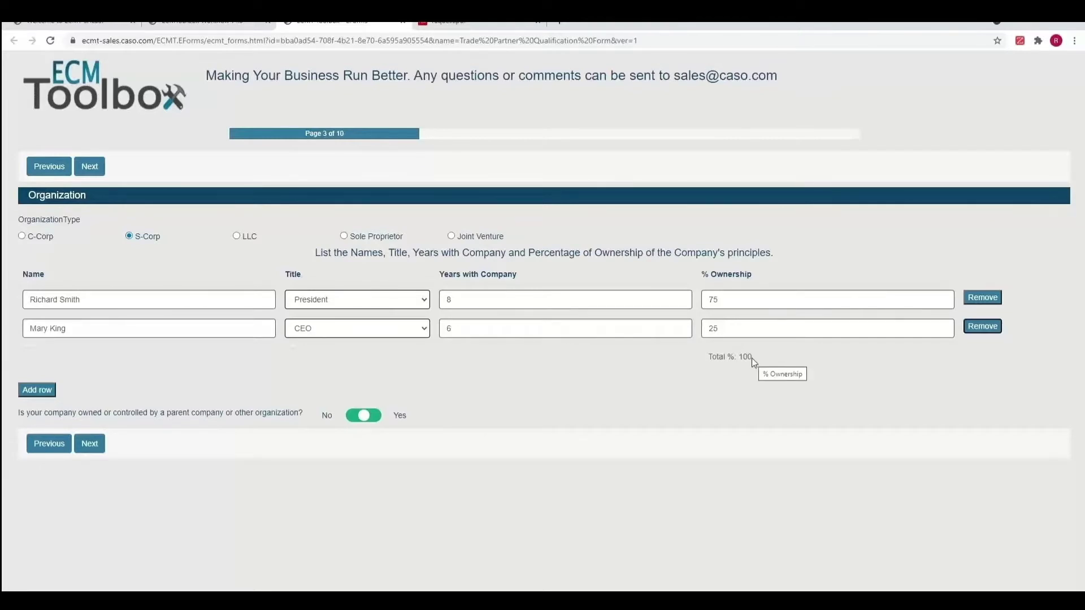
pyautogui.click(354, 421)
# Answer No to pending judgments and Yes to lawsuits, explaining 'Hello I am completing for the demo'
pyautogui.click(83, 446)
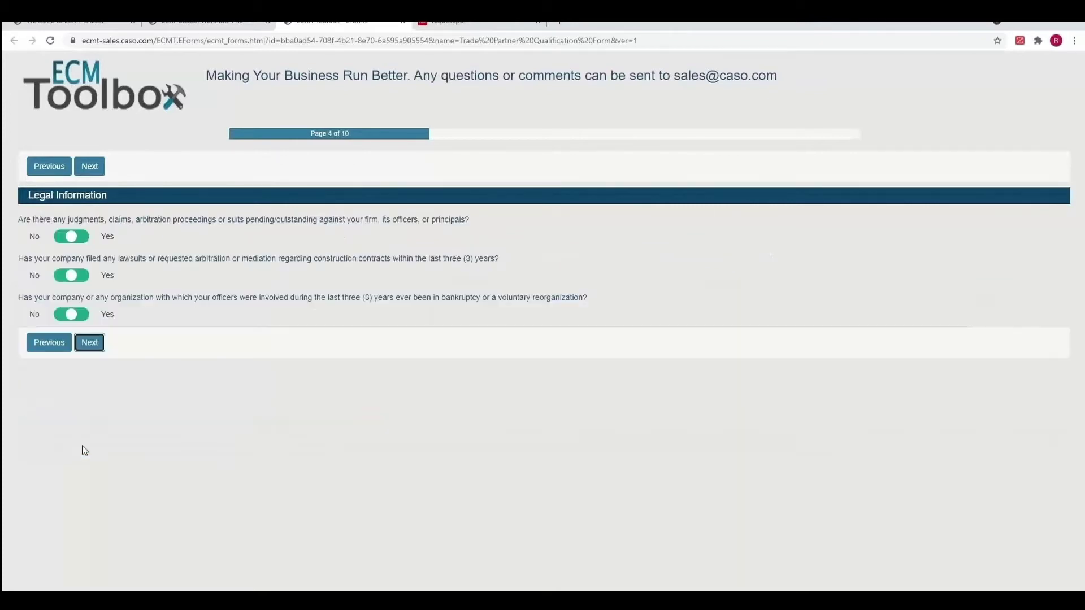
pyautogui.click(65, 237)
pyautogui.click(80, 280)
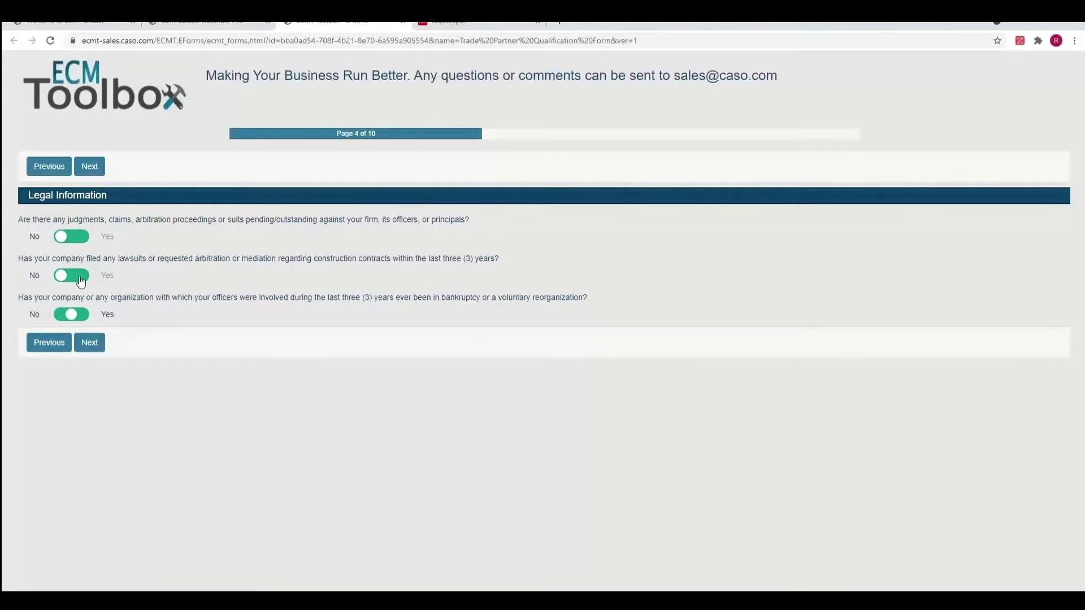
pyautogui.click(80, 279)
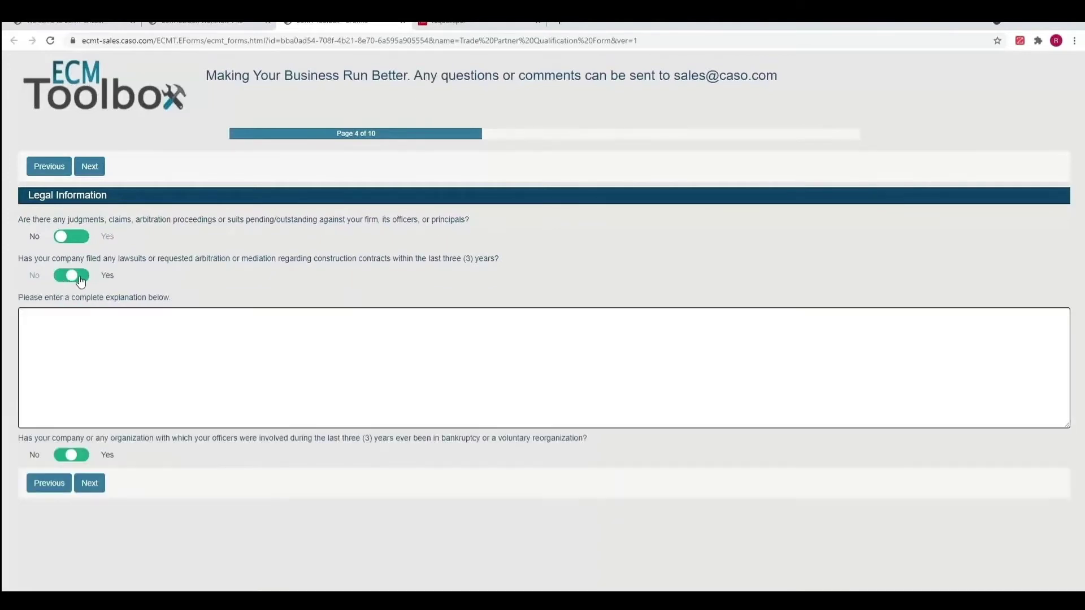
pyautogui.click(75, 328)
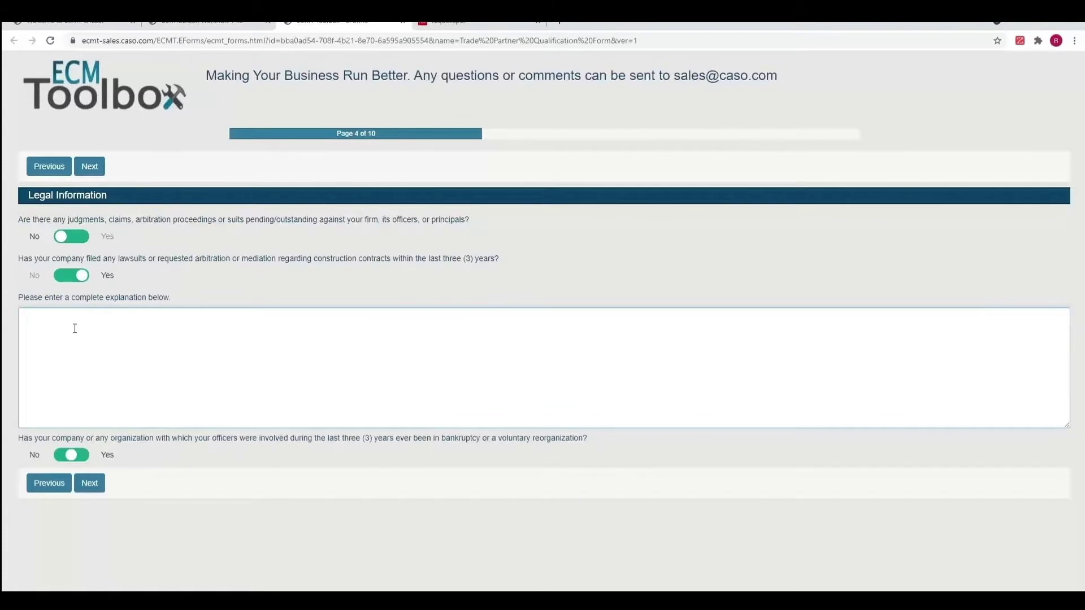
pyautogui.write('Hello I am completing for the demo')
pyautogui.click(90, 490)
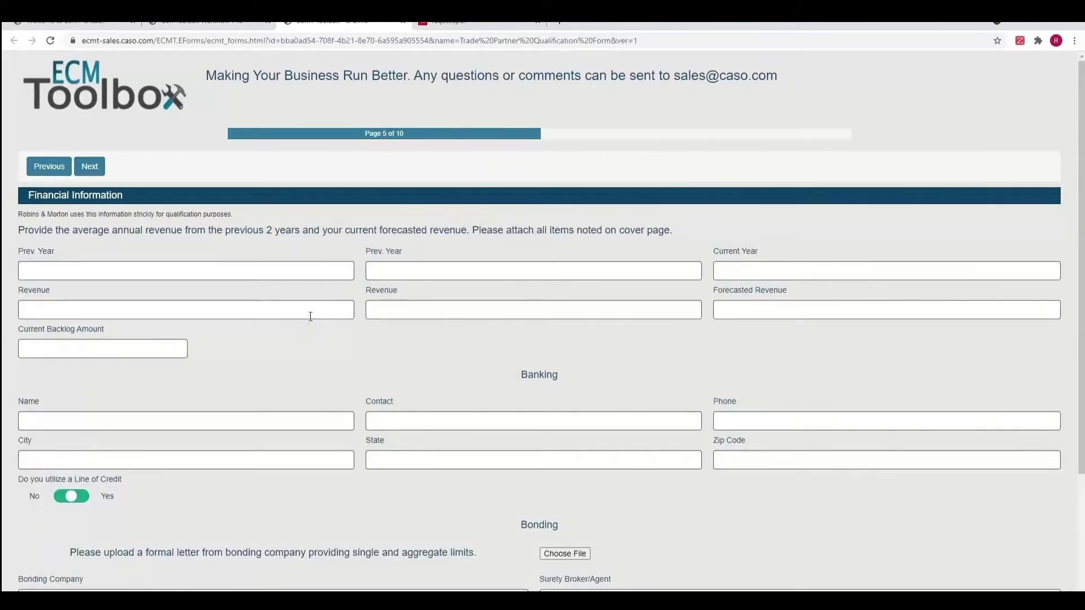
# Attach Dear John Letter.pdf as the bonding company letter on the Financial Information page
pyautogui.scroll(-3, 305, 314)
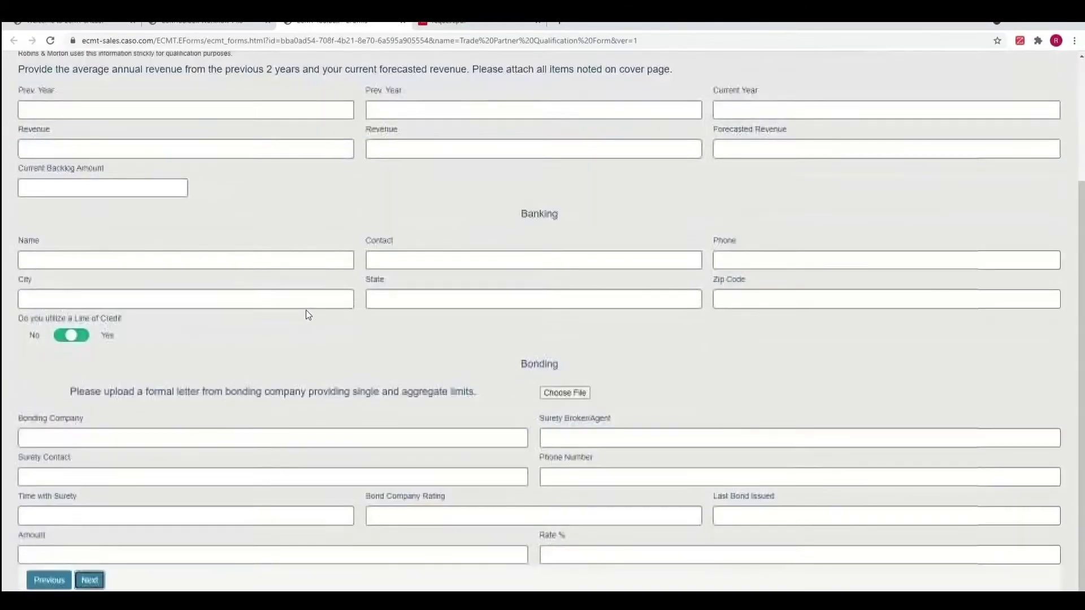
pyautogui.click(565, 392)
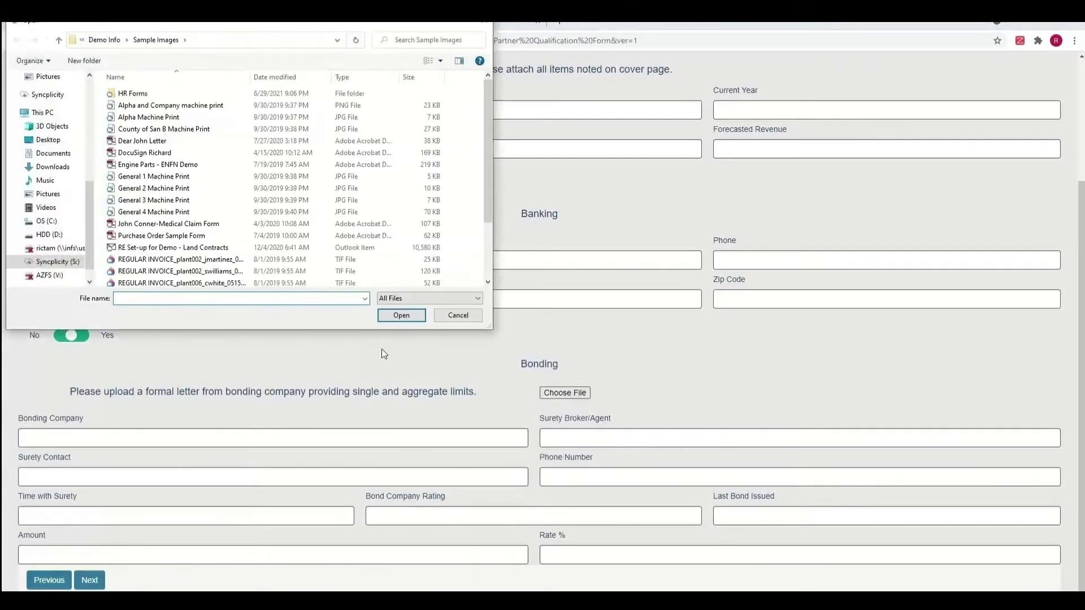
pyautogui.click(147, 141)
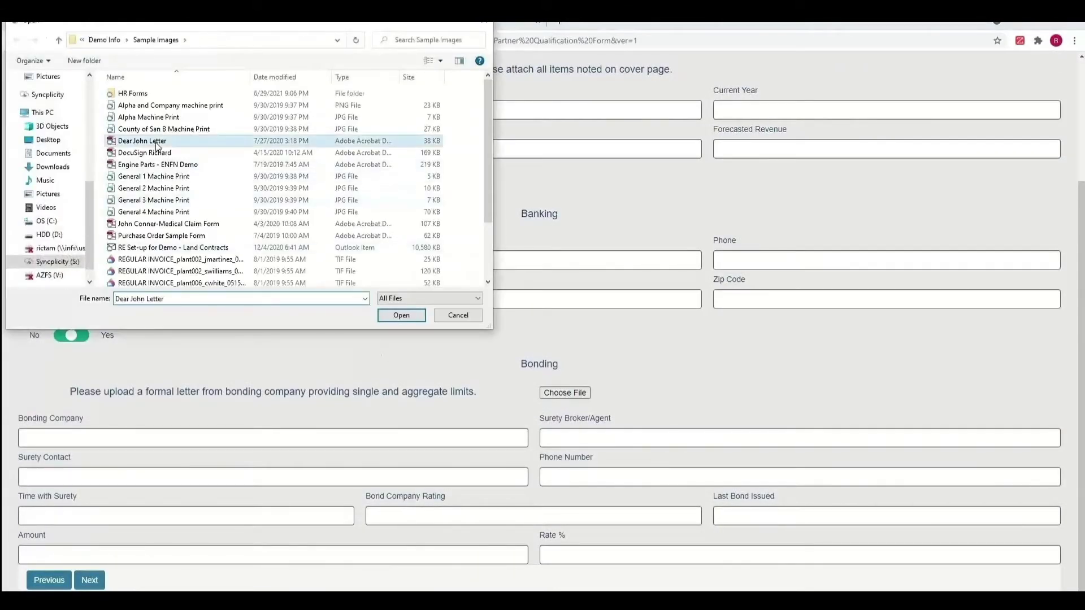
pyautogui.click(402, 314)
pyautogui.scroll(-1, 574, 396)
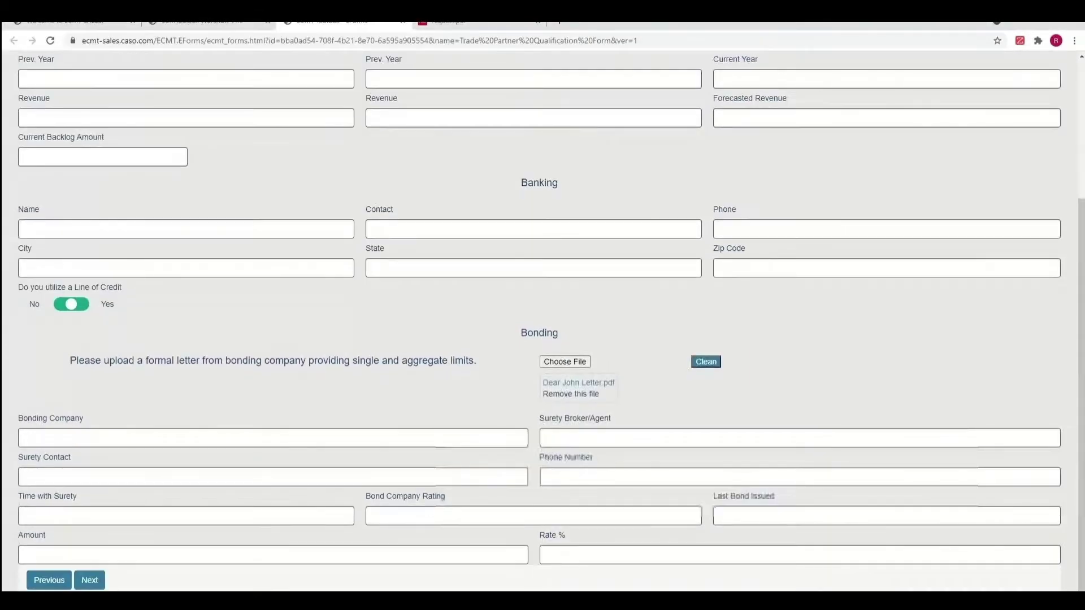
# Answer Yes to receiving insurance requirements and continue through Safety and Experience to the Signature page
pyautogui.click(90, 581)
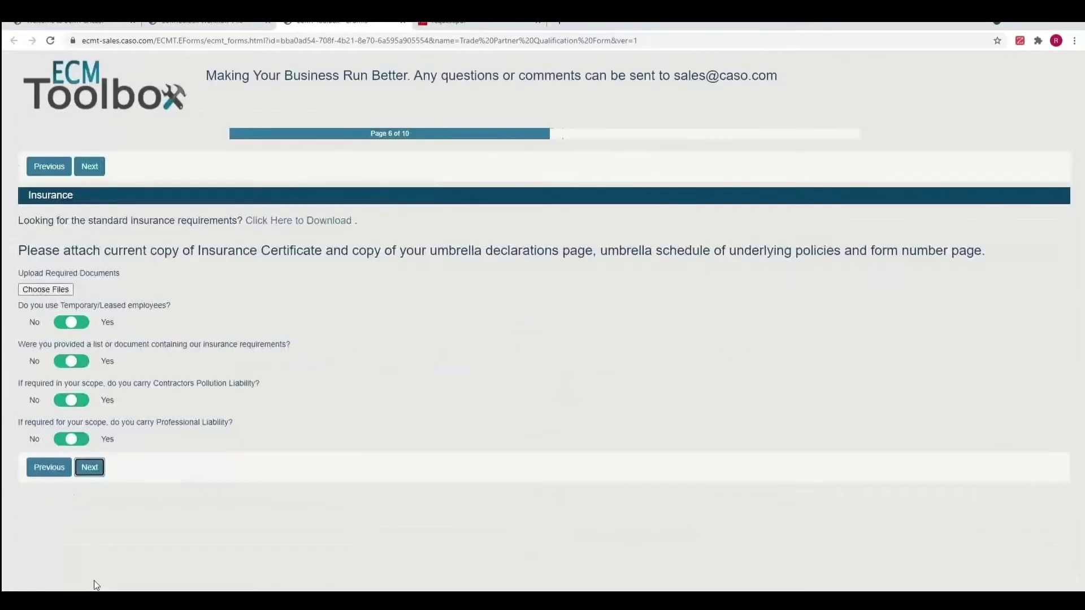
pyautogui.click(83, 362)
pyautogui.click(90, 467)
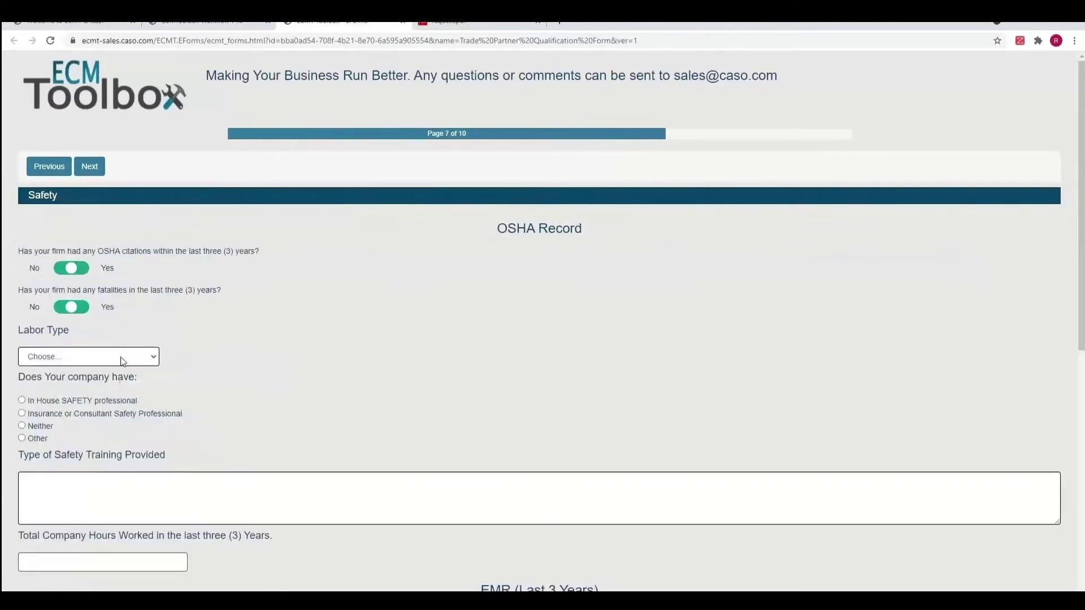
pyautogui.scroll(-6, 446, 295)
pyautogui.scroll(-2, 446, 294)
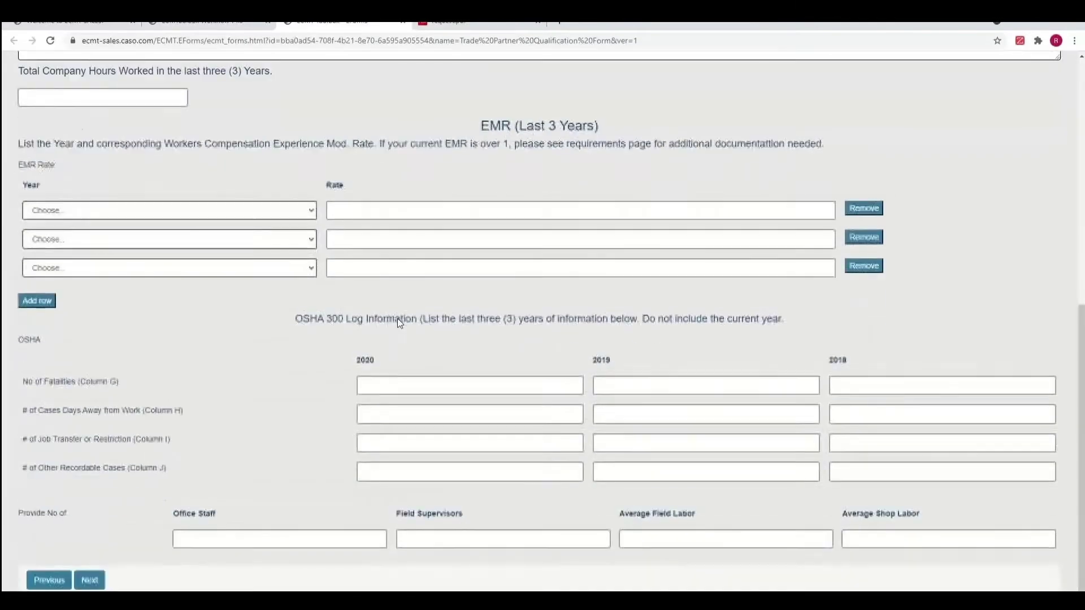
pyautogui.click(89, 581)
pyautogui.click(91, 334)
pyautogui.click(89, 581)
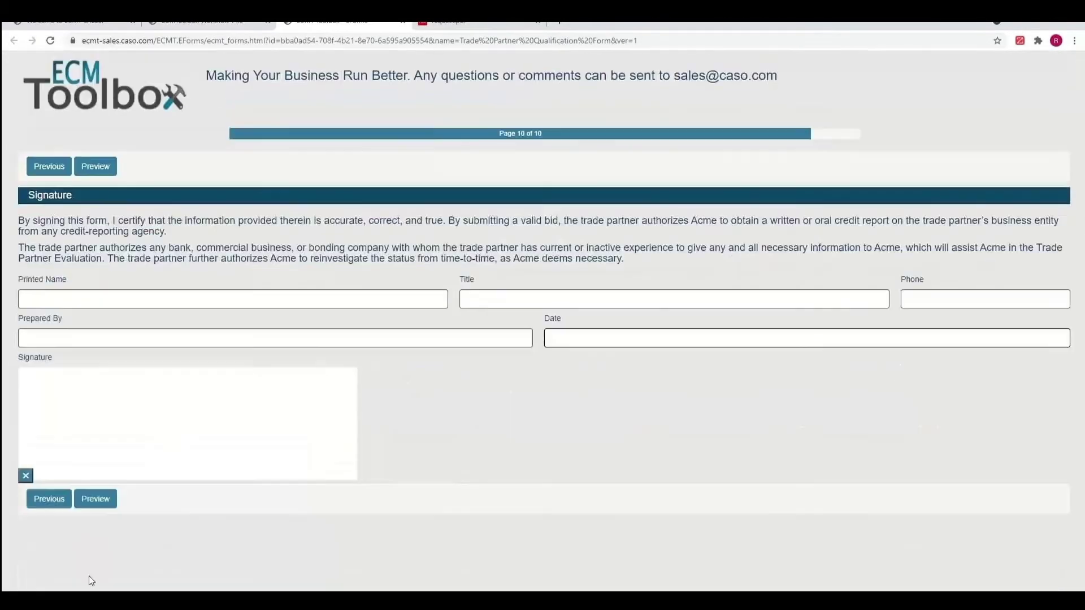
# Enter the printed name, date 08/30/2021 and a drawn signature, preview, and submit the form
pyautogui.click(133, 296)
pyautogui.write('Richard')
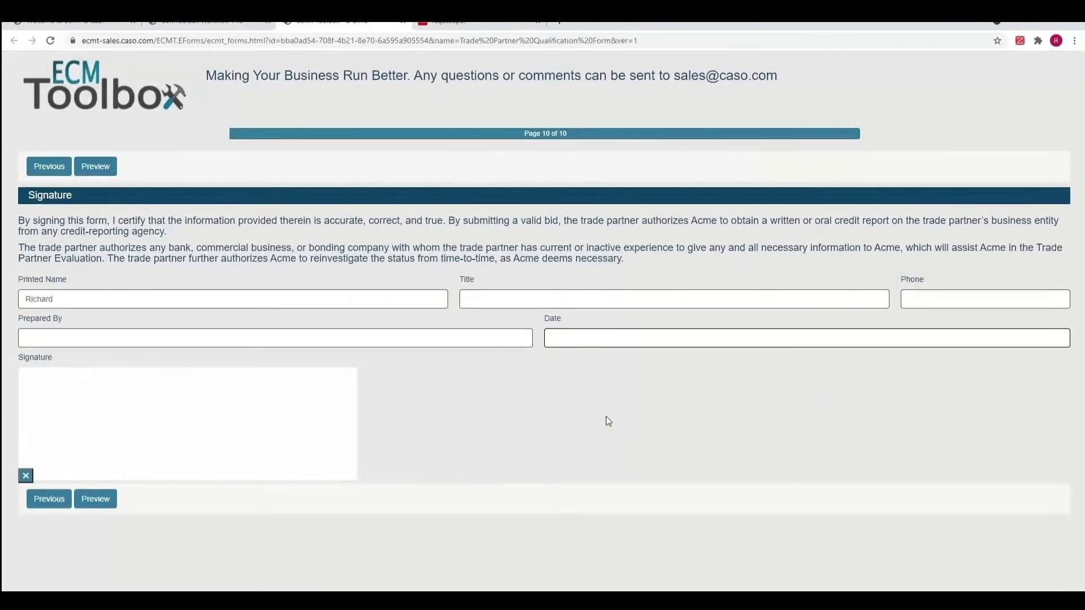
pyautogui.click(610, 338)
pyautogui.click(572, 317)
pyautogui.moveTo(58, 402); pyautogui.dragTo(317, 425)
pyautogui.click(93, 504)
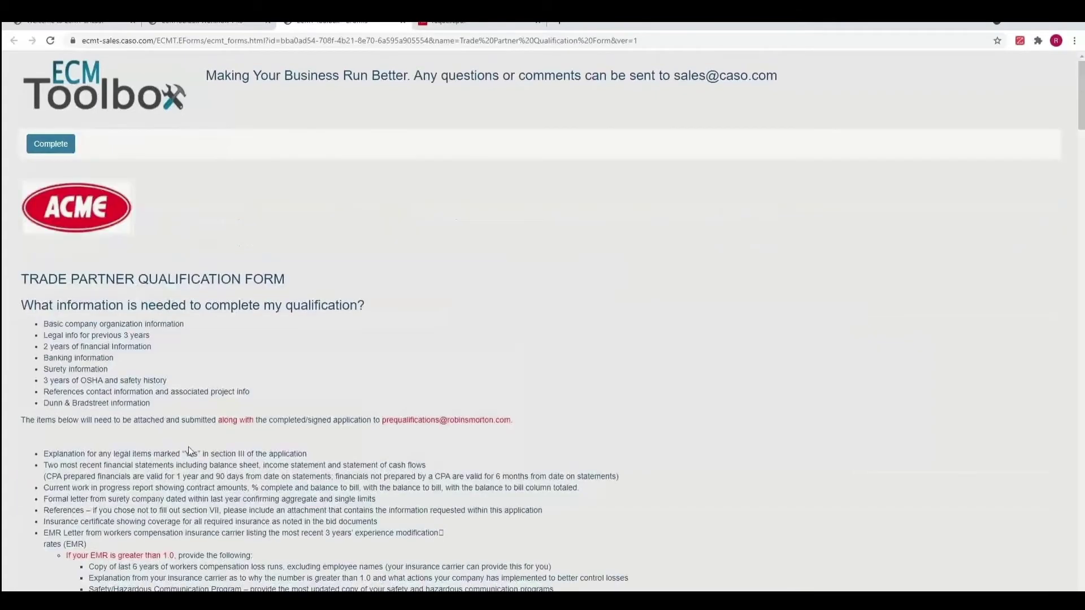
pyautogui.moveTo(1083, 105)
pyautogui.mouseDown()
pyautogui.moveTo(1062, 286)
pyautogui.moveTo(1062, 553)
pyautogui.mouseUp()
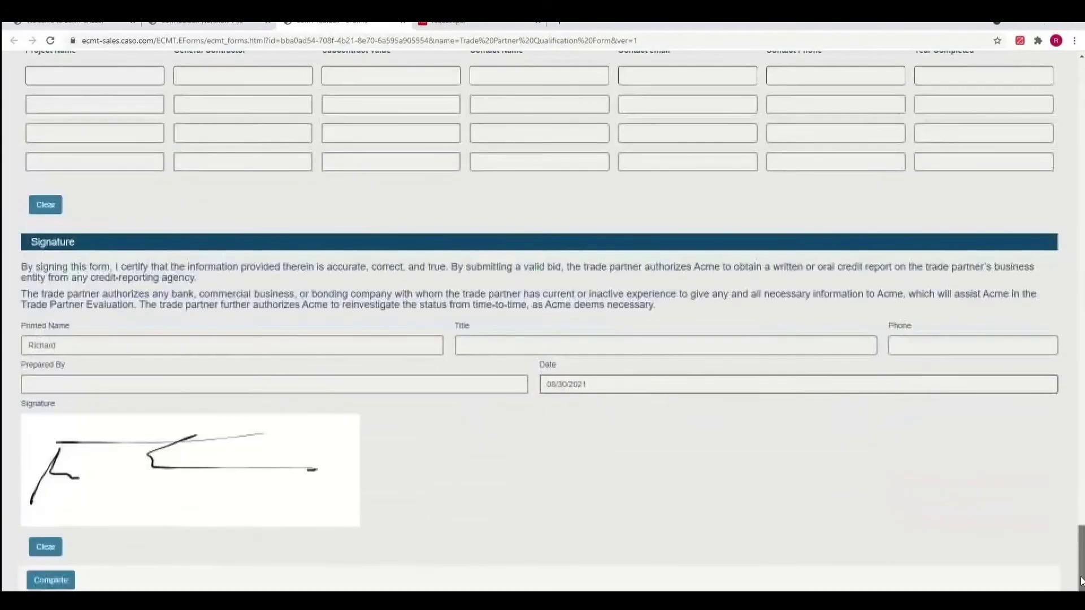
pyautogui.click(59, 579)
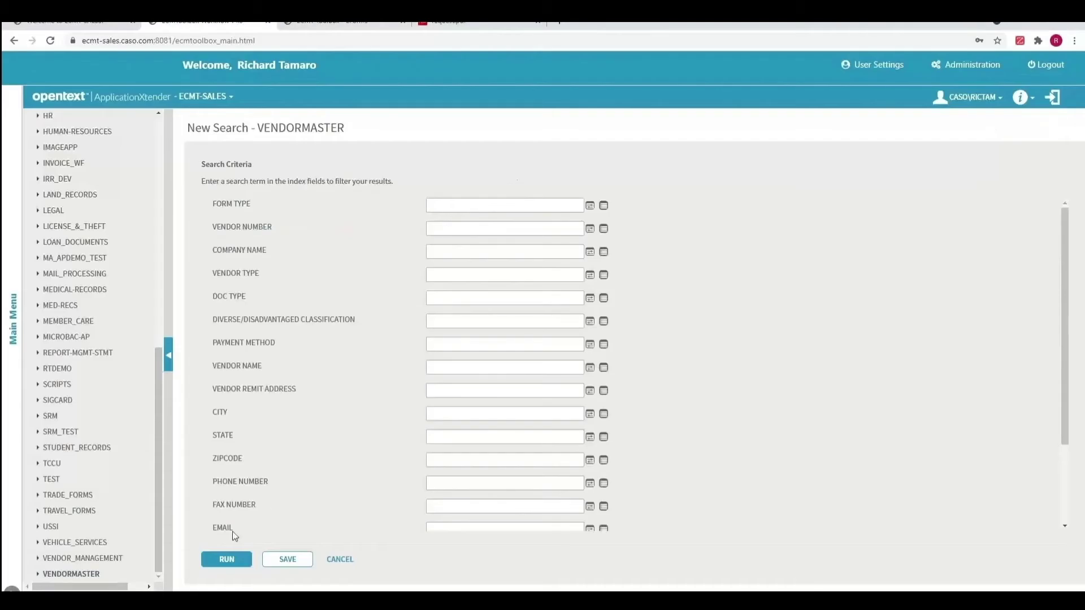
# Run the VENDORMASTER search and open the first result's CONTRACT document
pyautogui.click(220, 562)
pyautogui.doubleClick(339, 218)
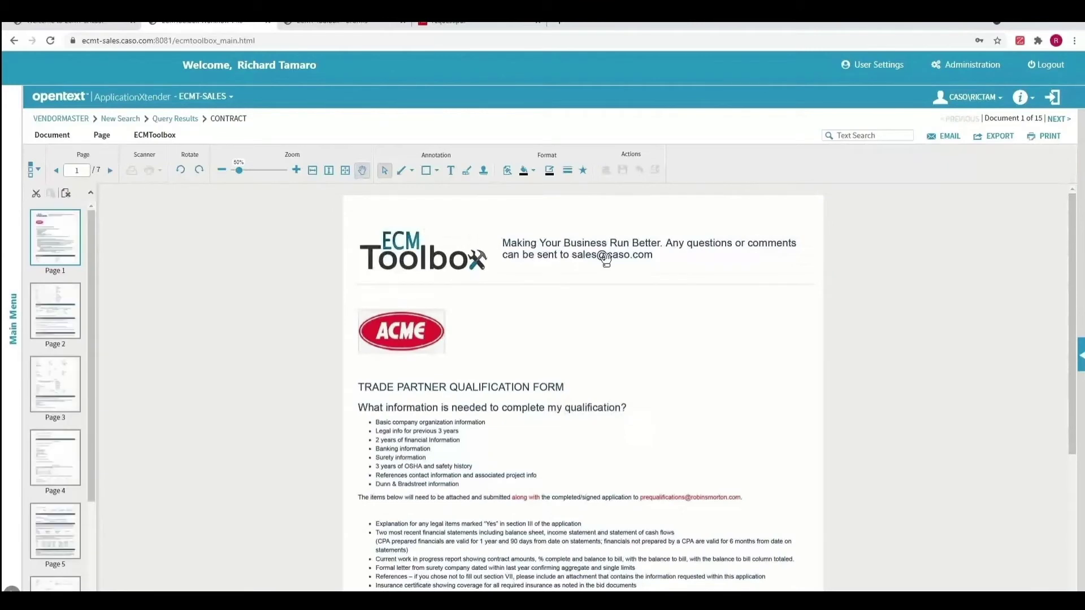
pyautogui.scroll(-4, 514, 383)
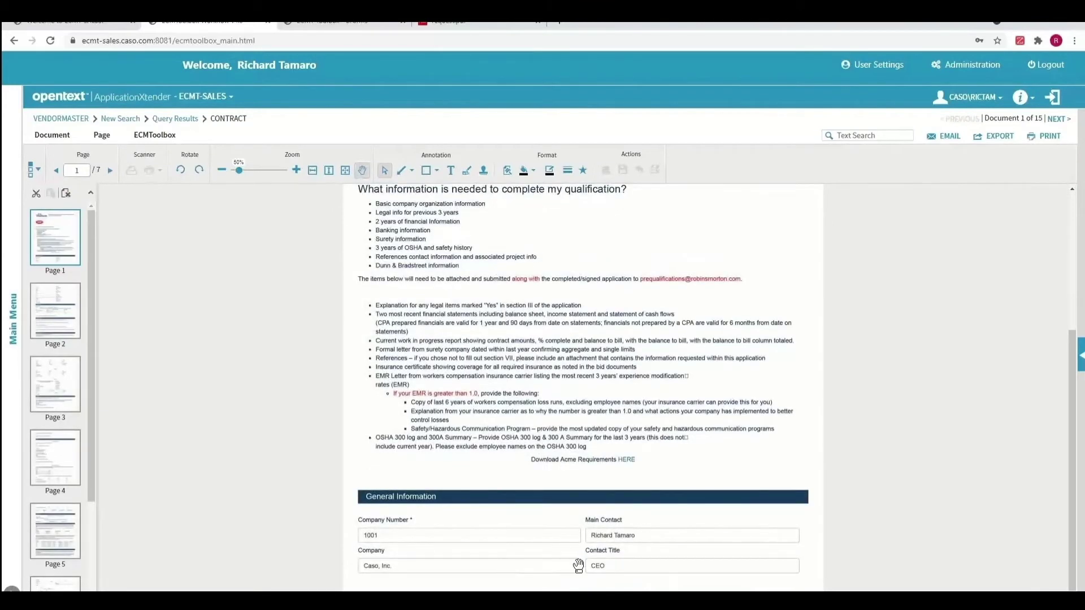
# Page through the CONTRACT document from page 2 to the final letter on page 7
pyautogui.click(49, 310)
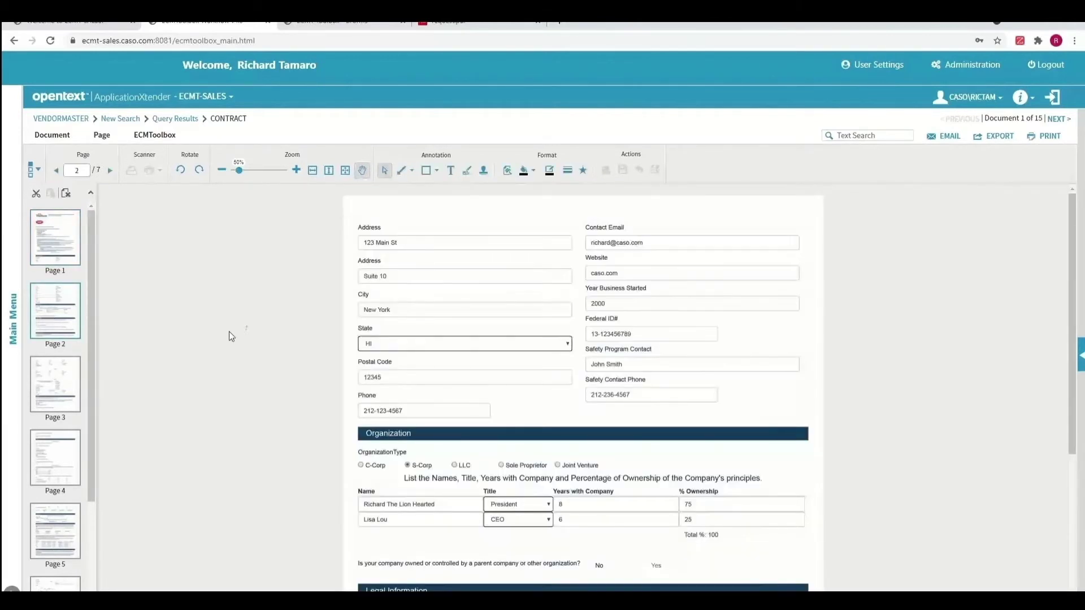
pyautogui.press('pagedown')
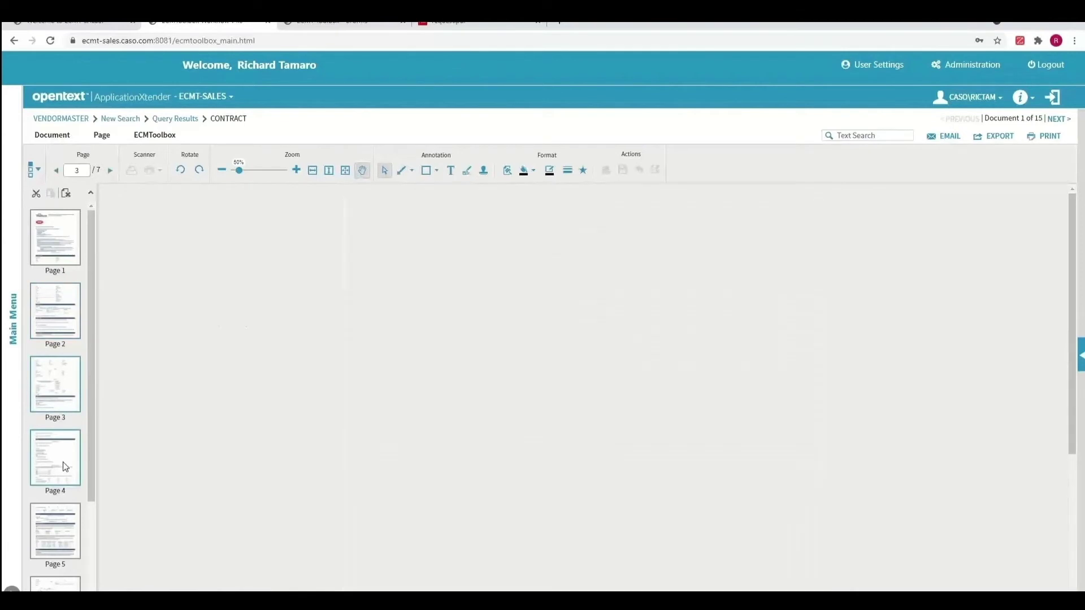
pyautogui.click(68, 442)
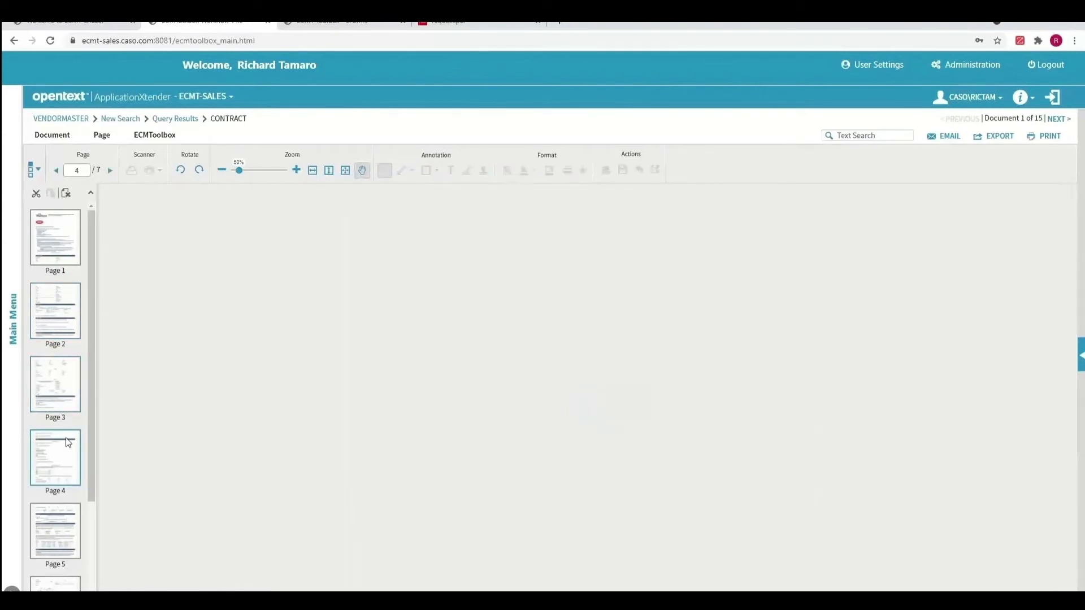
pyautogui.scroll(-2, 67, 442)
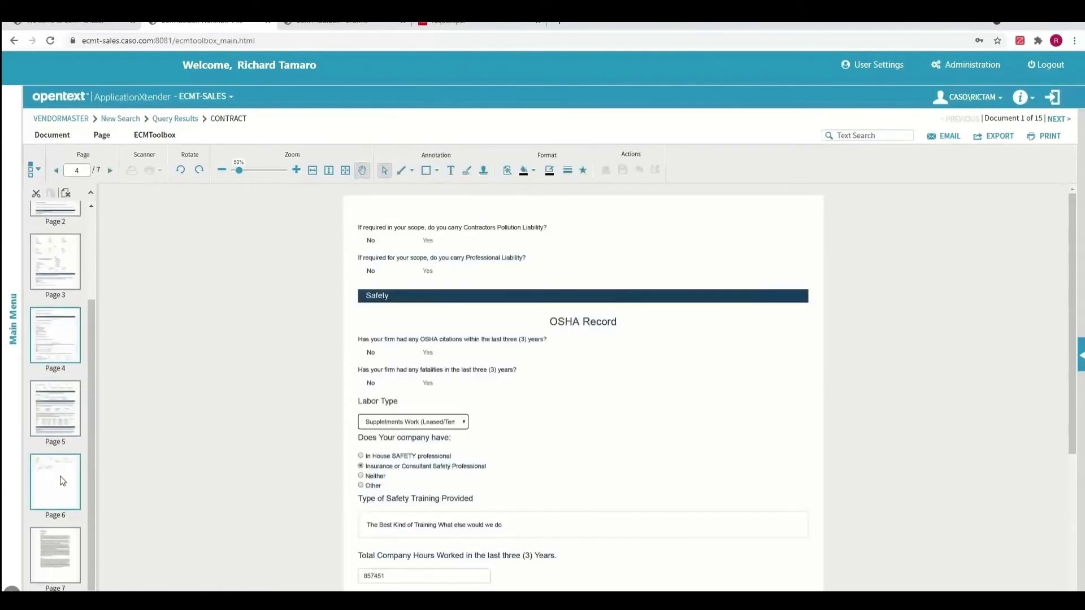
pyautogui.click(61, 480)
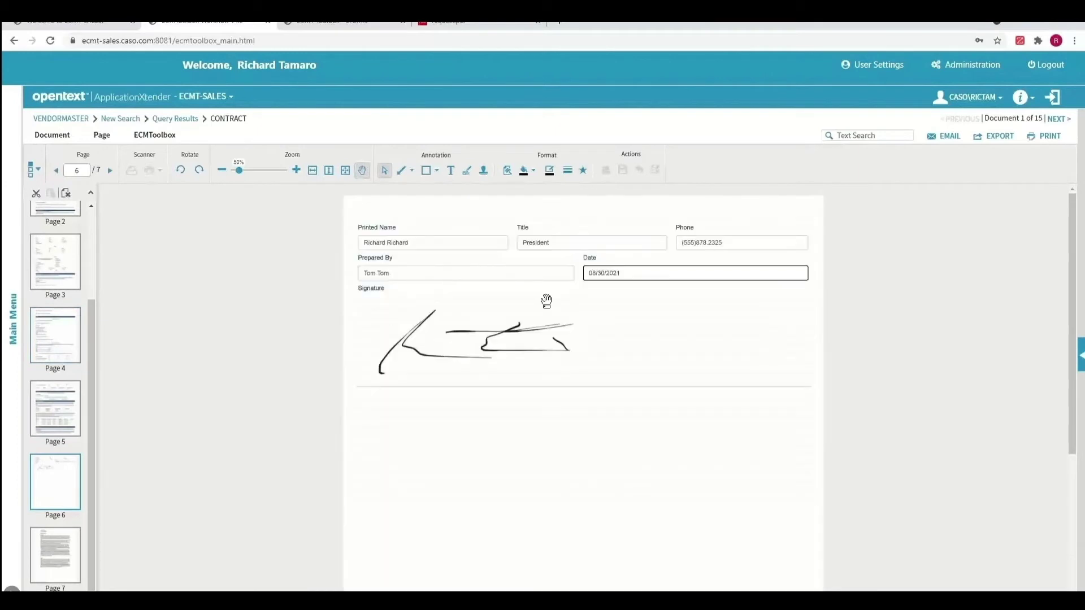
pyautogui.click(52, 551)
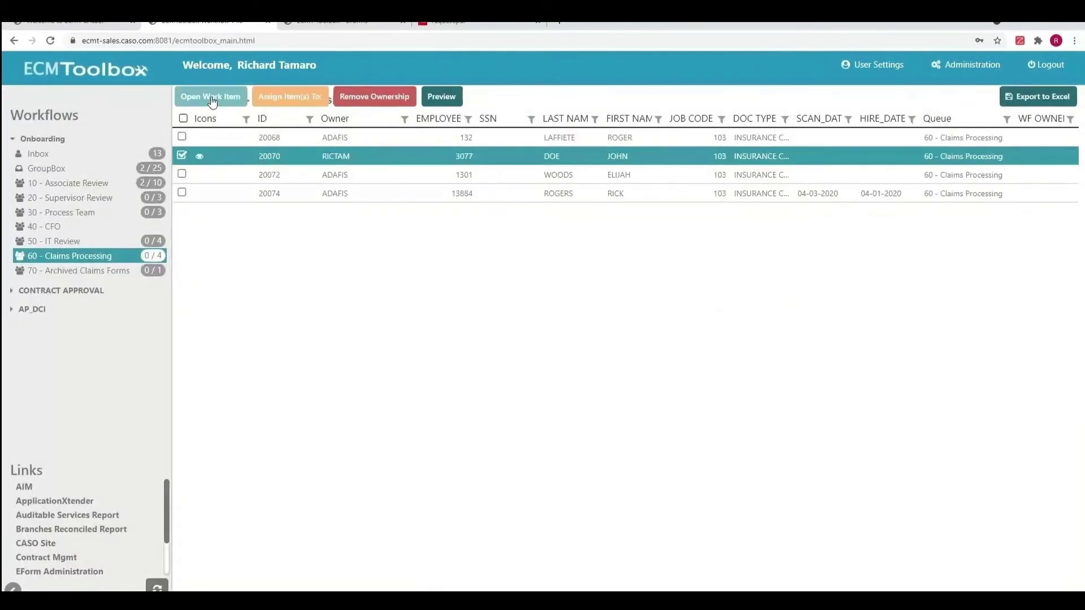
# Open work item 20070 and set its claim form to Single with still working answered No
pyautogui.click(211, 92)
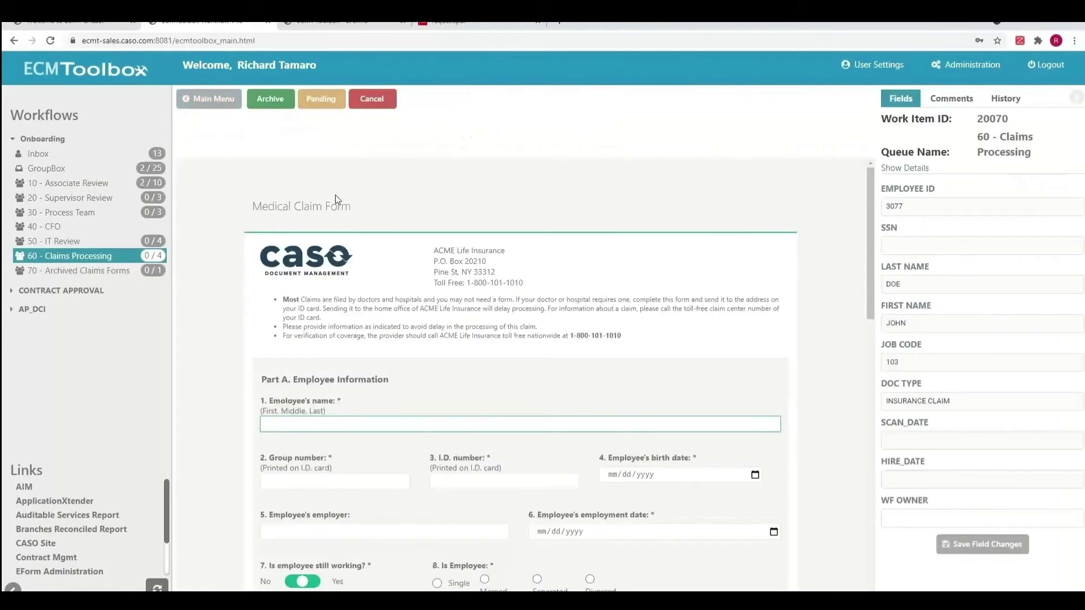
pyautogui.scroll(-3, 510, 320)
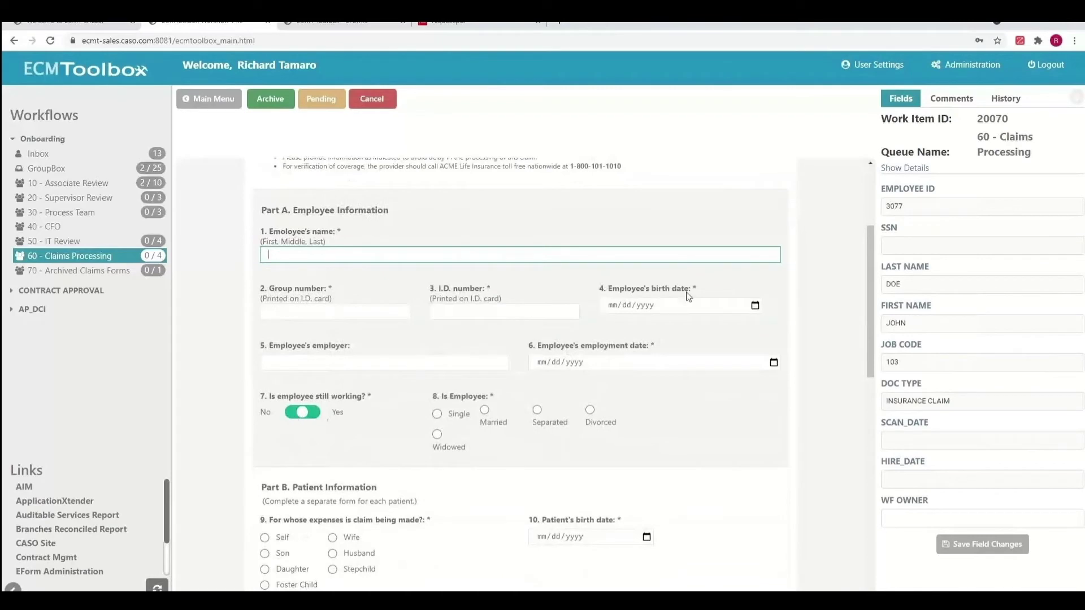
pyautogui.click(291, 417)
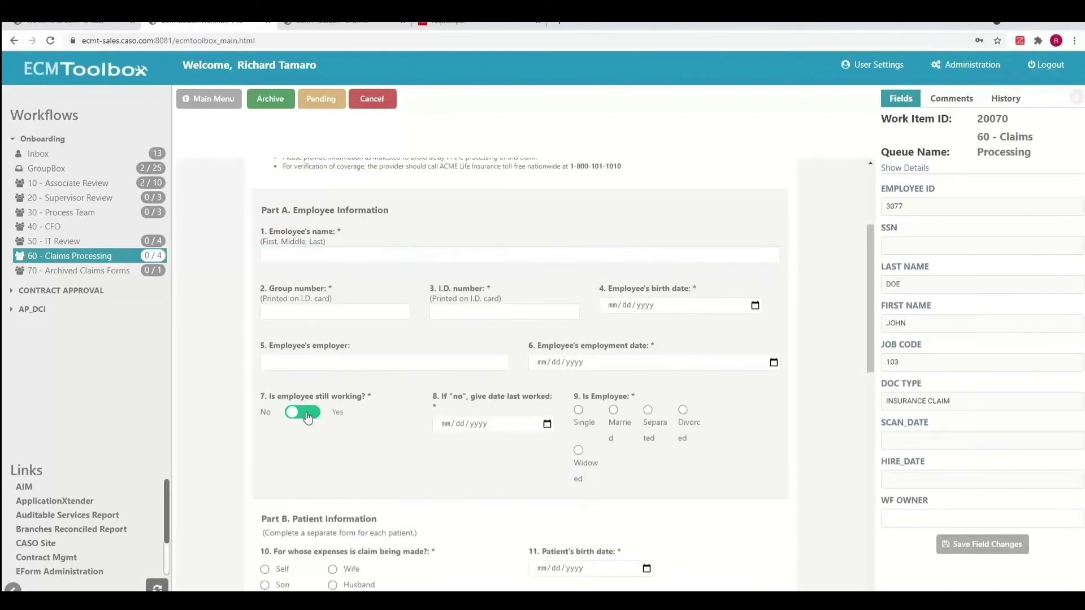
pyautogui.click(300, 414)
pyautogui.click(439, 416)
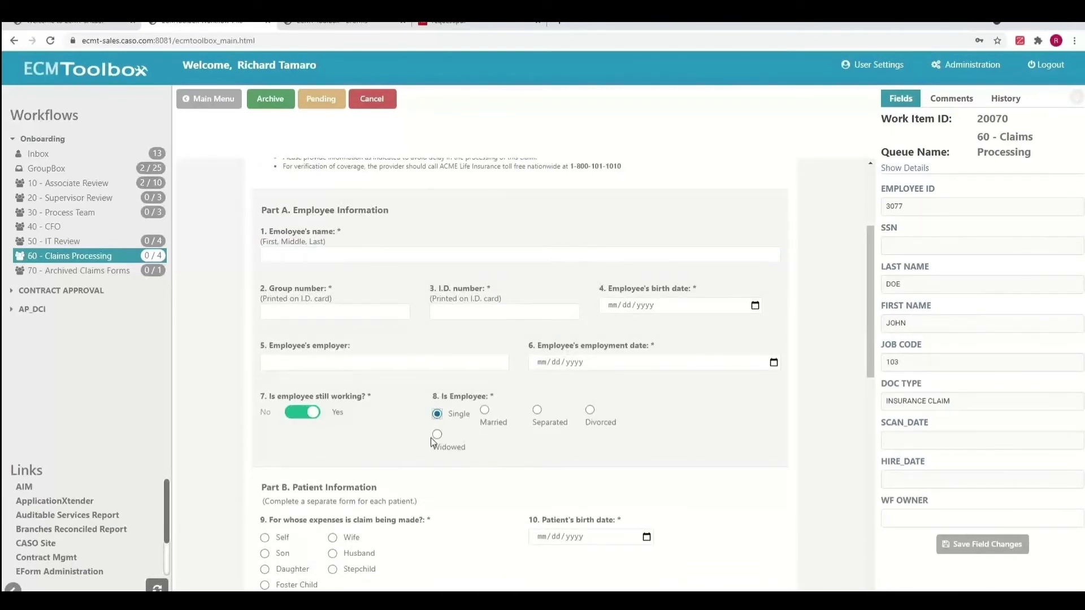
pyautogui.click(301, 416)
pyautogui.scroll(-4, 342, 421)
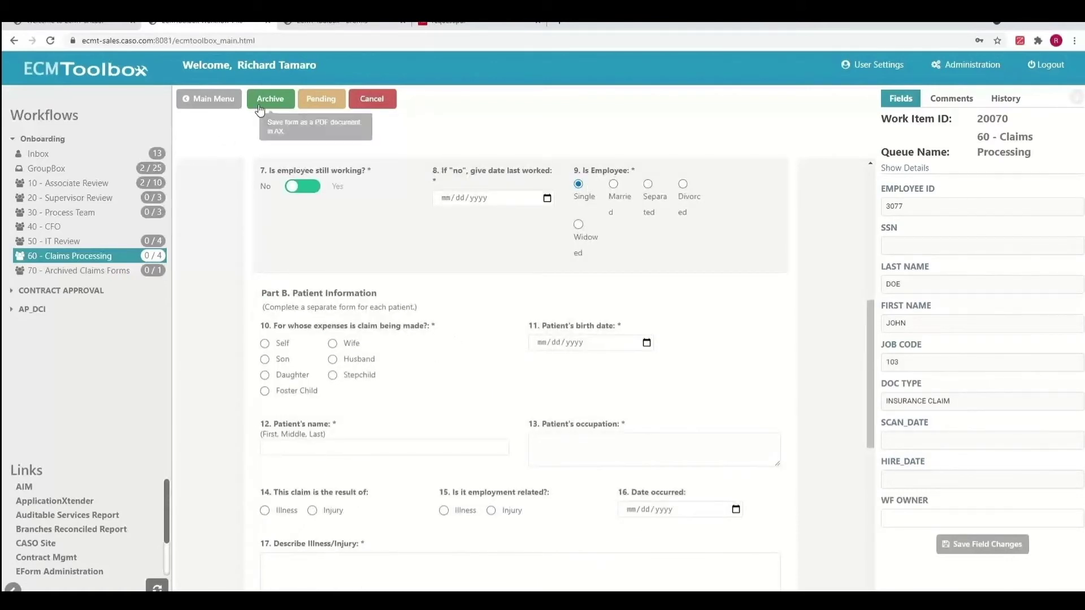
pyautogui.click(98, 277)
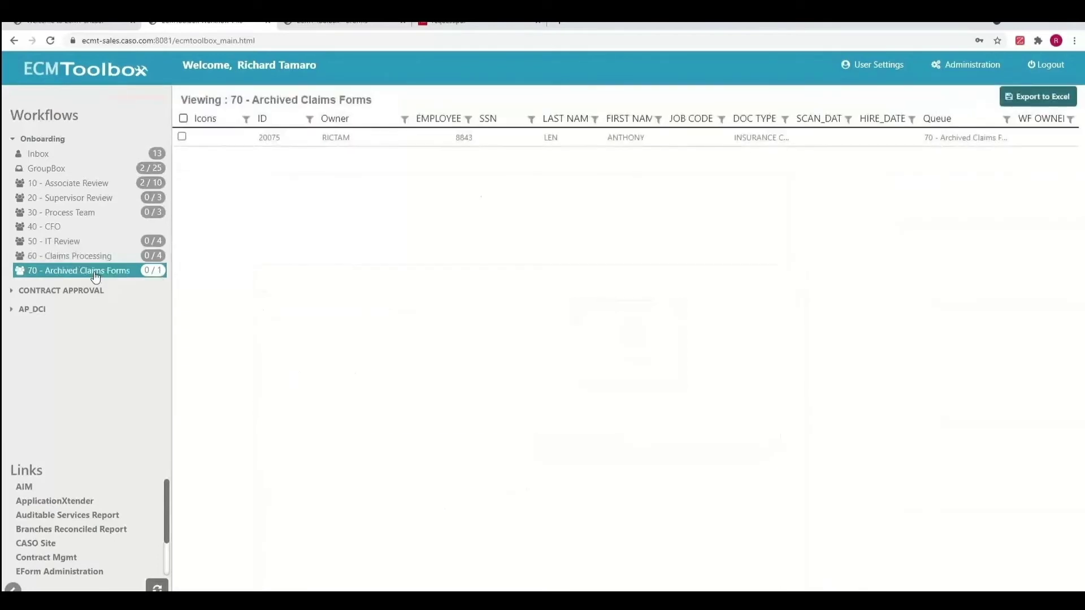
# Open archived work item 20075 and scroll through its completed Medical Claim Form
pyautogui.click(271, 144)
pyautogui.doubleClick(271, 146)
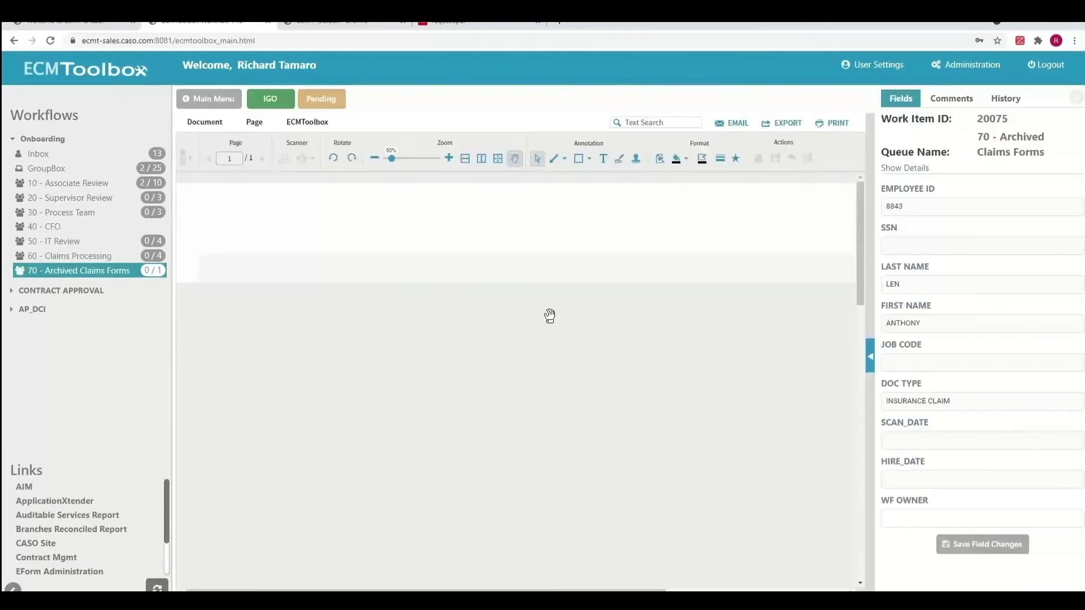
pyautogui.scroll(-4, 541, 322)
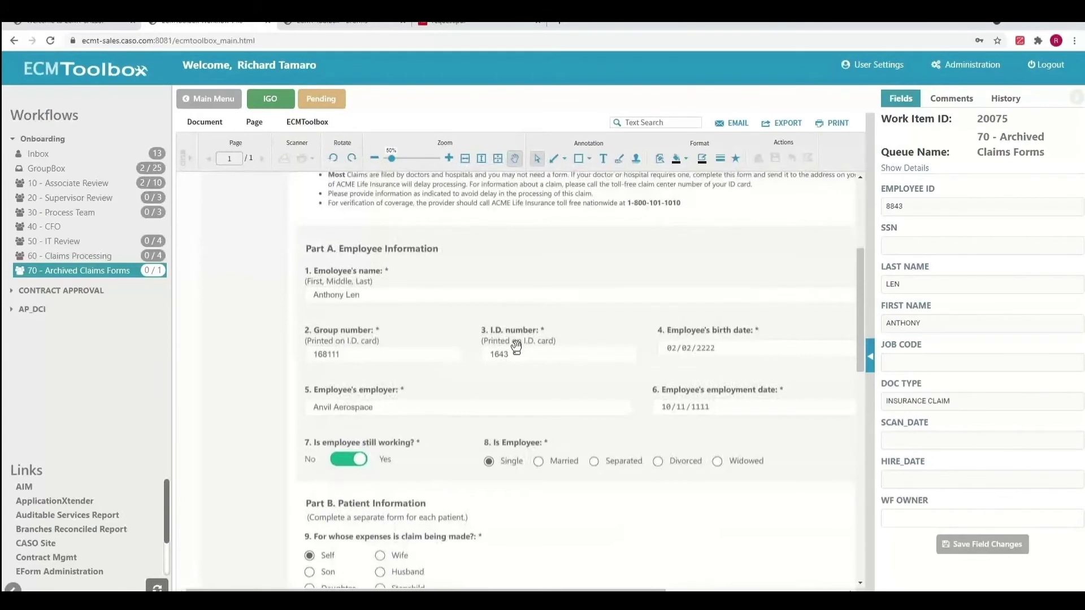
pyautogui.scroll(-1, 516, 346)
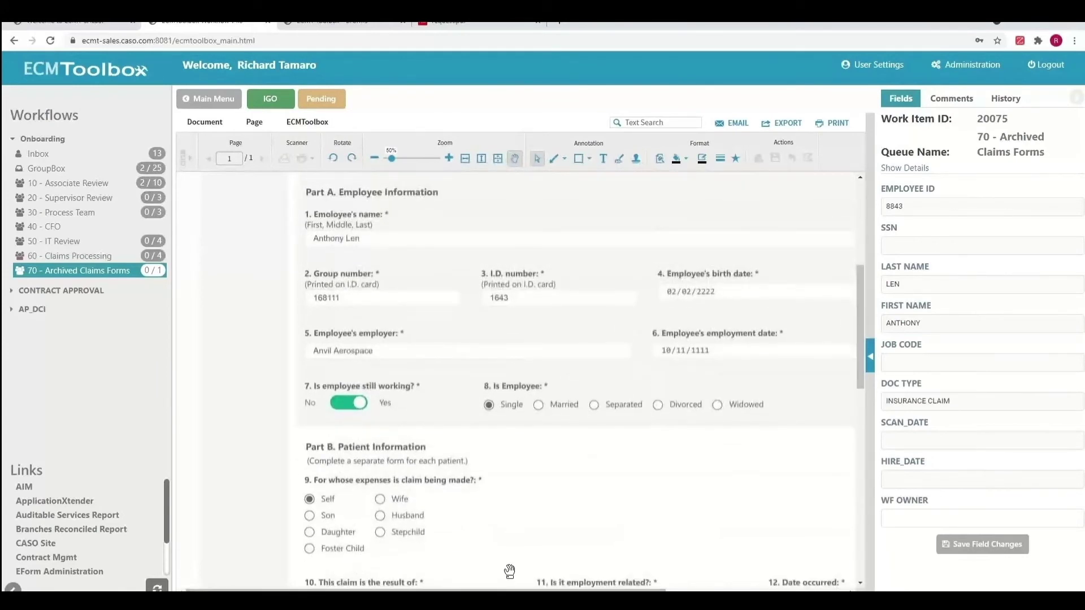